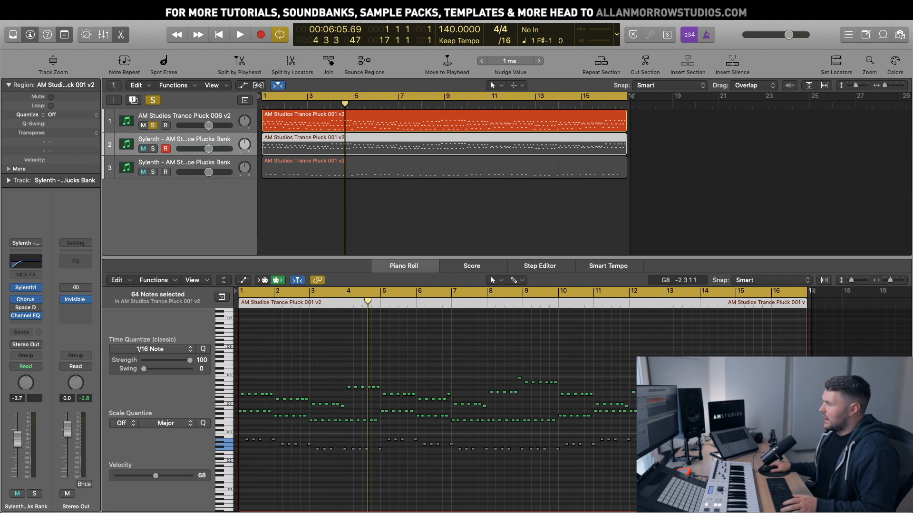
Step: Play back the full pluck pattern on the soloed AM Studios Trance Pluck 006 v2 track
click(218, 119)
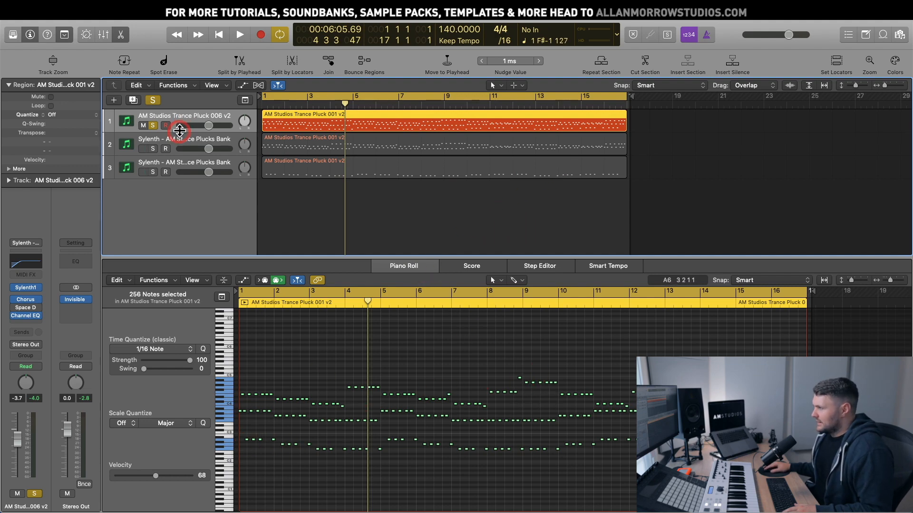
key(XF86AudioLowerVolume)
click(300, 140)
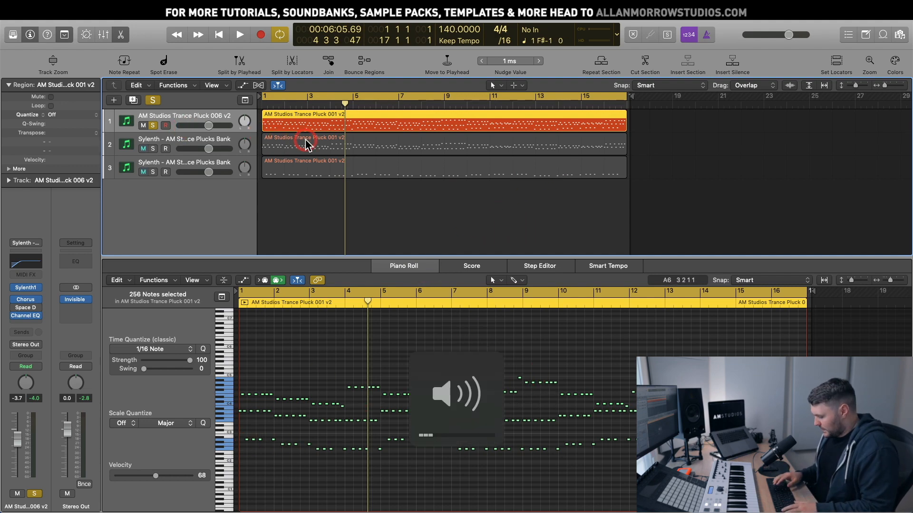
key(space)
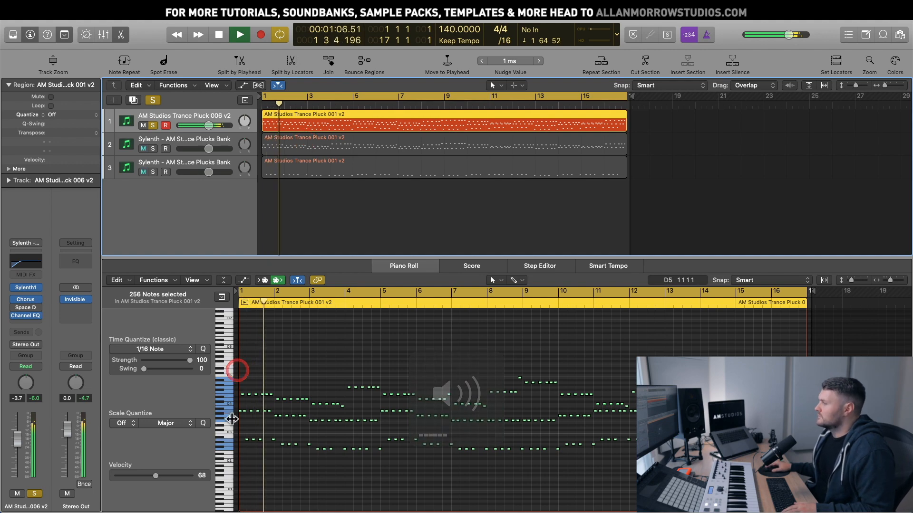
key(space)
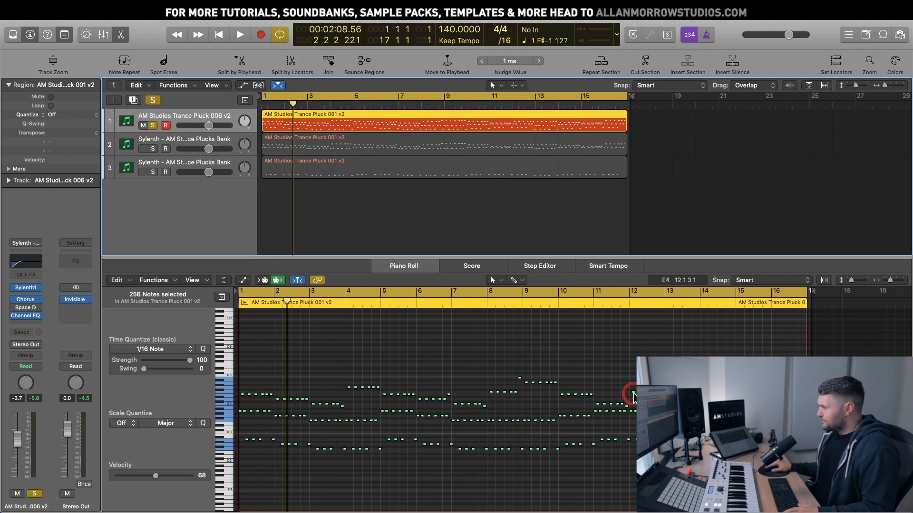
Step: Switch the solo between the first and second pluck tracks and replay the first track's full pattern
click(152, 126)
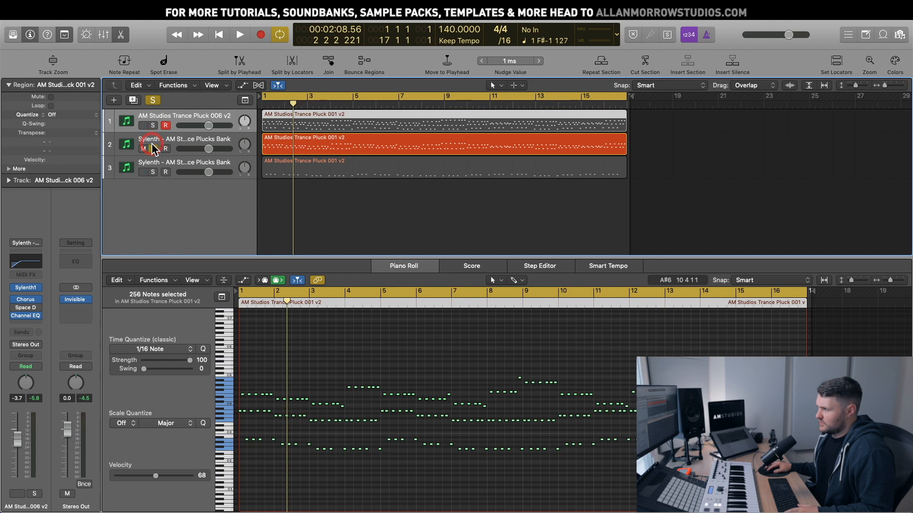
click(153, 148)
click(153, 149)
click(143, 149)
key(space)
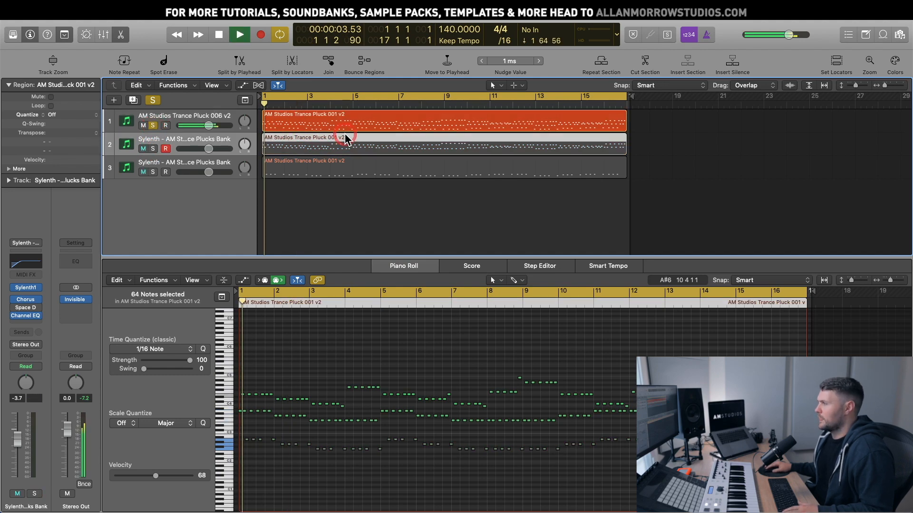
key(space)
click(316, 126)
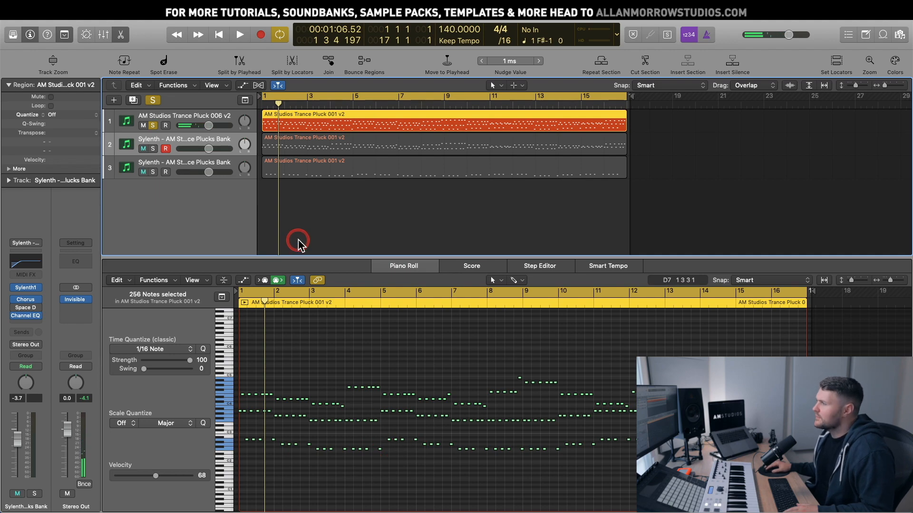
Step: Solo the second pluck track in place of the first and examine its notes in the piano roll
click(153, 126)
click(153, 149)
click(399, 320)
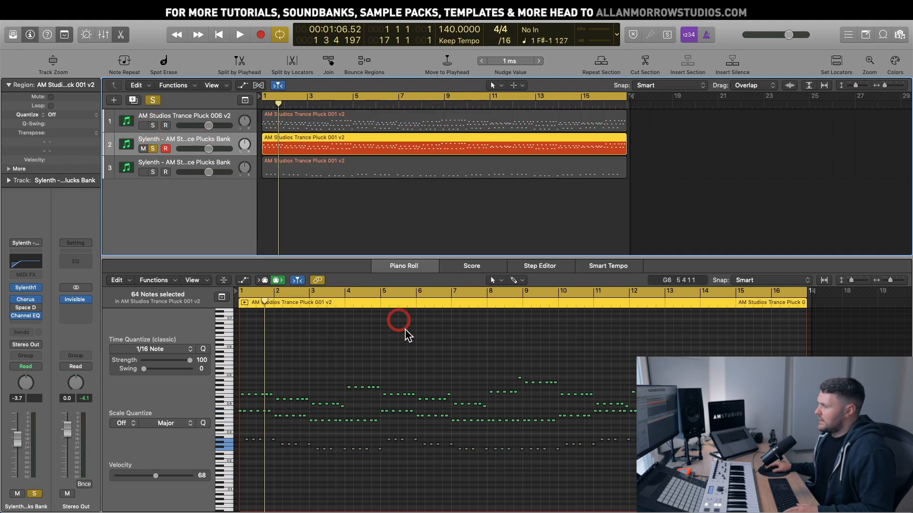
click(357, 417)
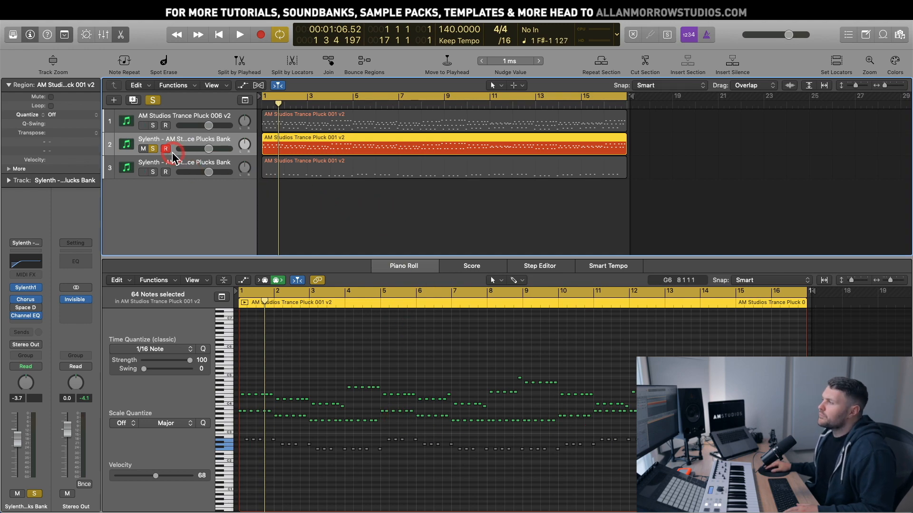
Step: Solo the third pluck track together with the second and play both layers
click(152, 149)
click(153, 172)
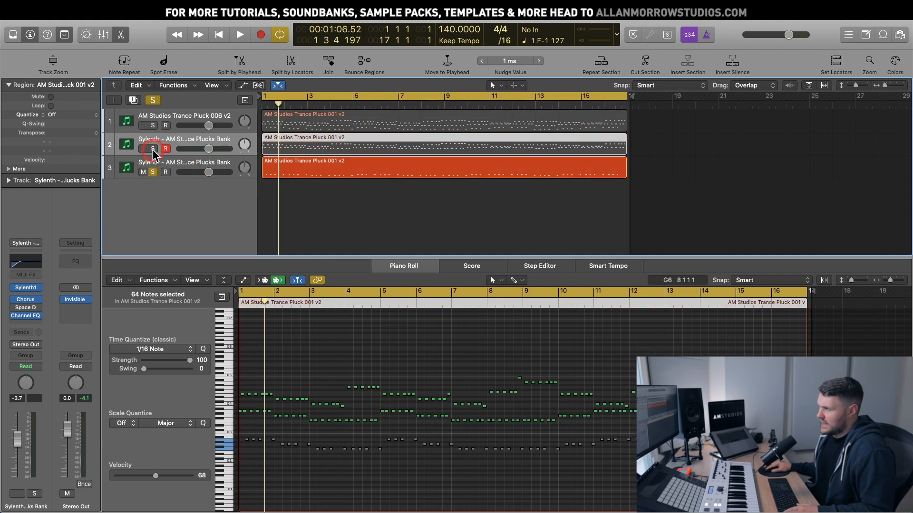
click(153, 149)
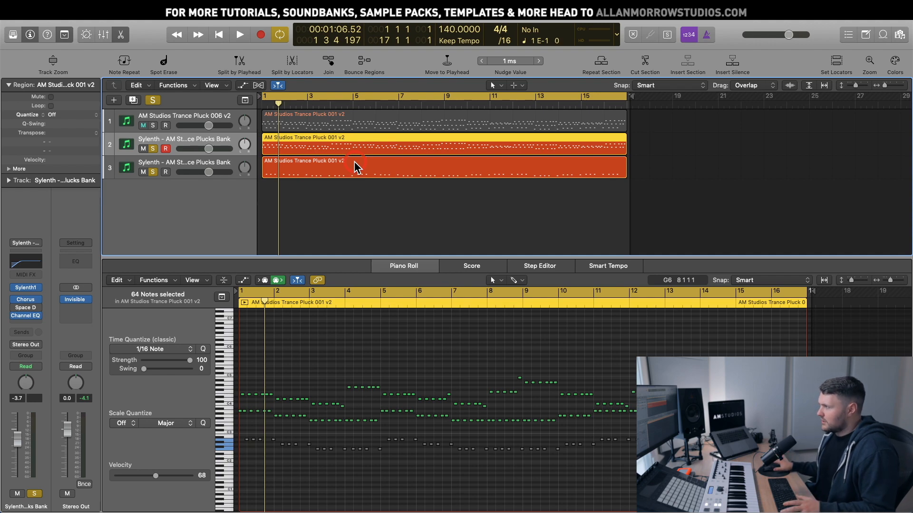
key(space)
click(436, 220)
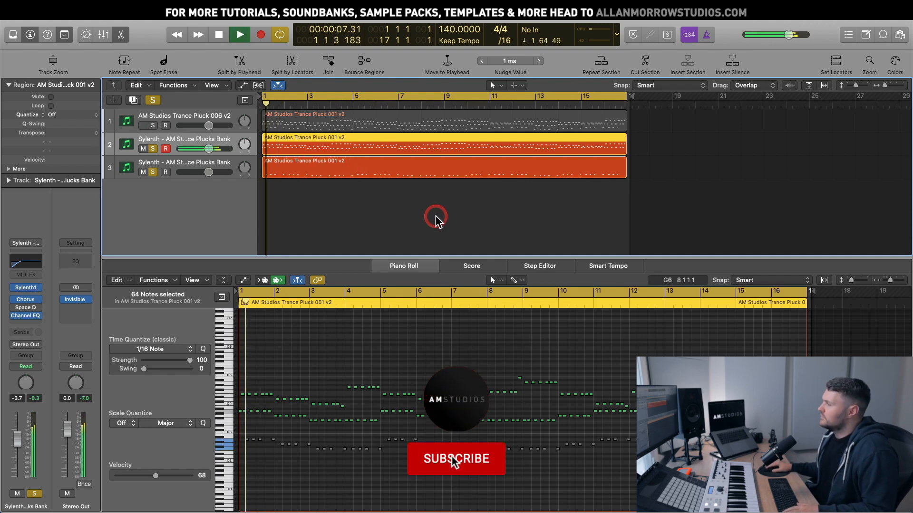
key(space)
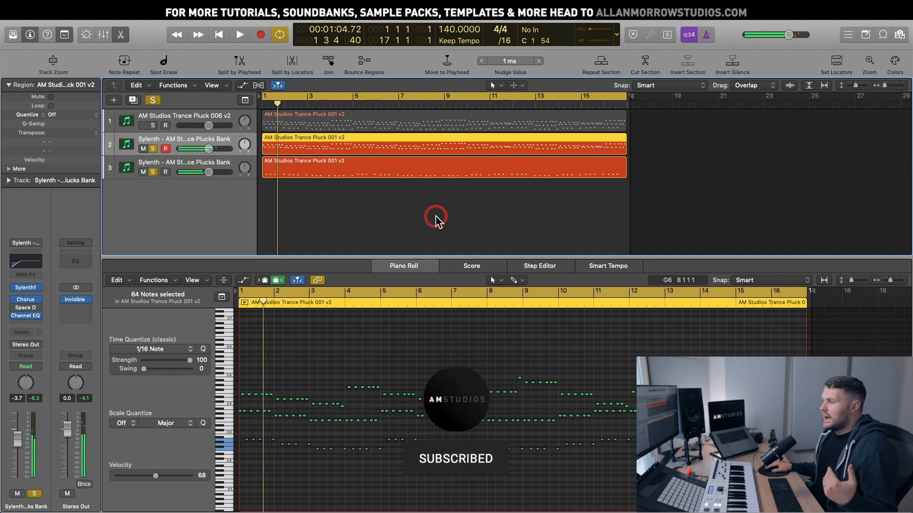
Step: Open the Sylenth1 instrument on the third pluck track and move its window clear of the track list
click(215, 167)
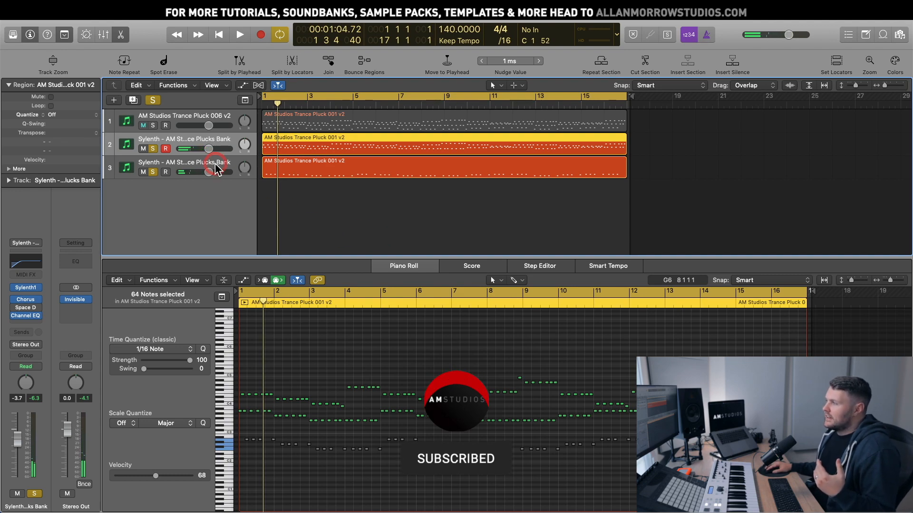
click(385, 187)
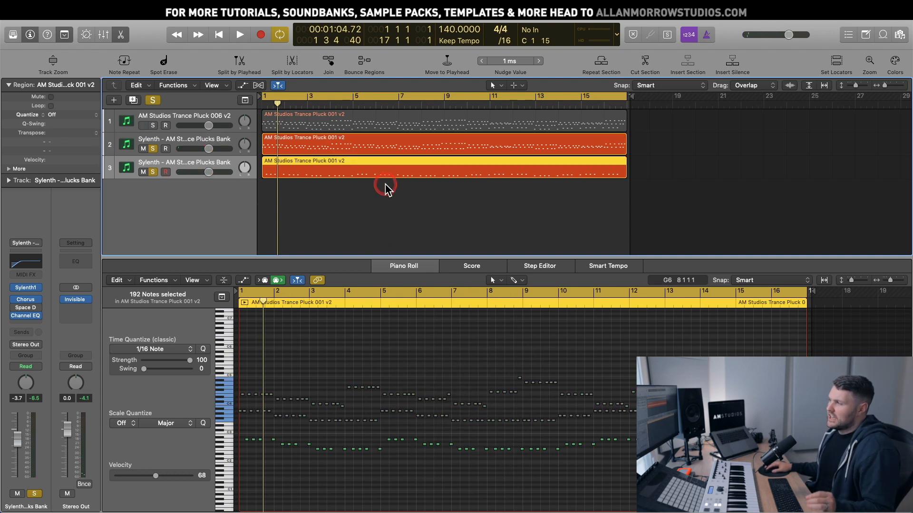
click(39, 287)
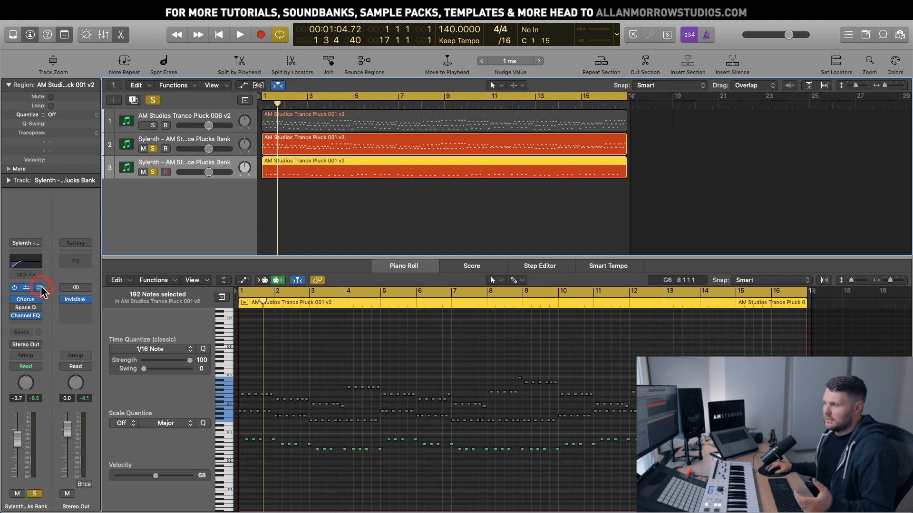
click(26, 288)
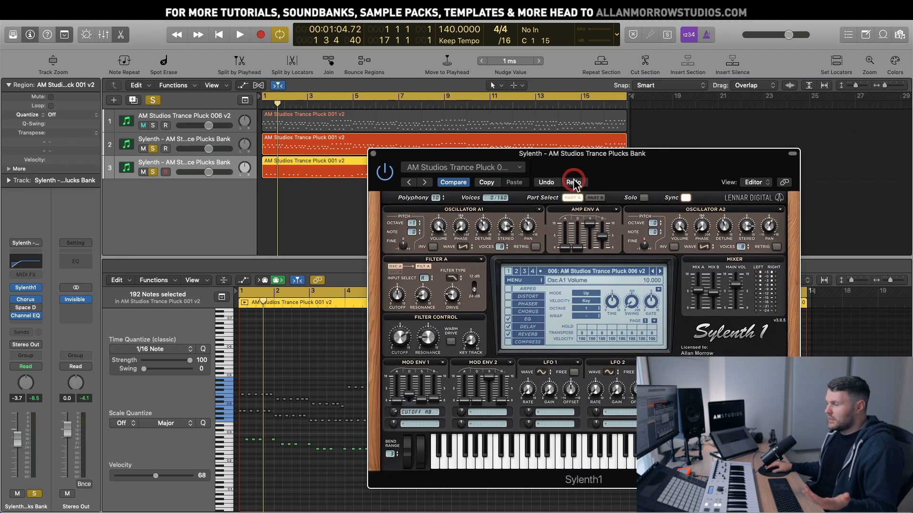
drag(585, 172, 612, 176)
Step: Set Amp Env A release to about 1.634 in the third track's Sylenth1 and audition that track alone
click(592, 274)
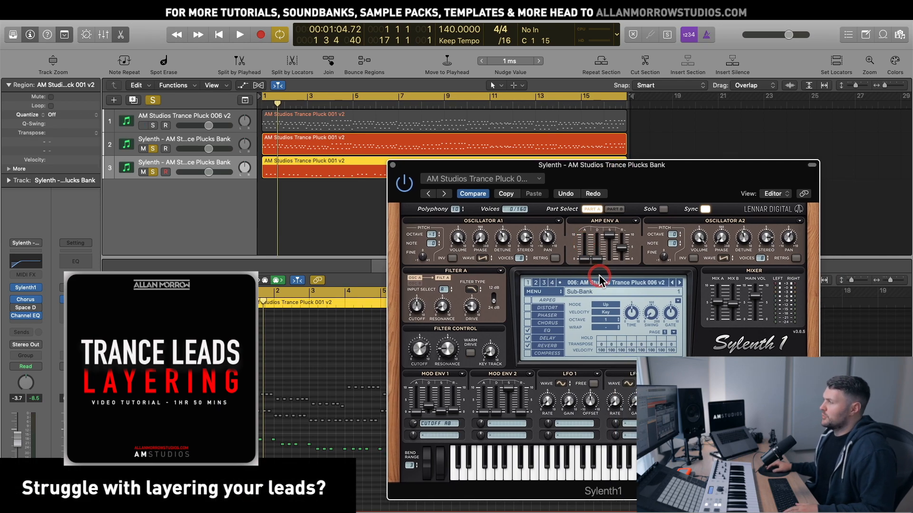
drag(592, 275, 626, 275)
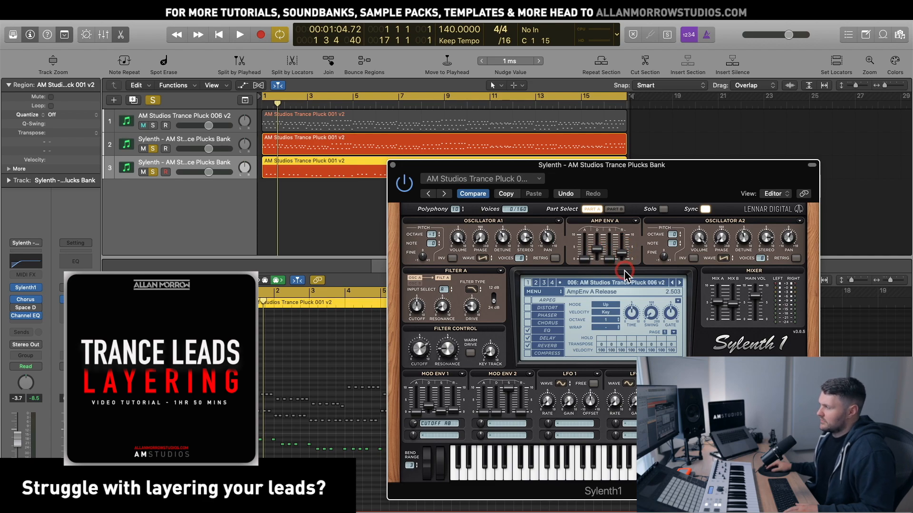
click(154, 149)
key(space)
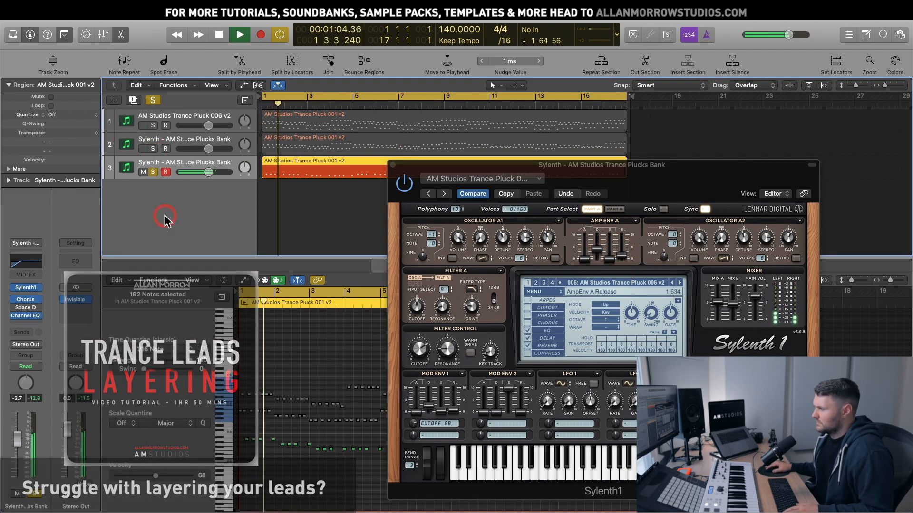
click(165, 217)
key(space)
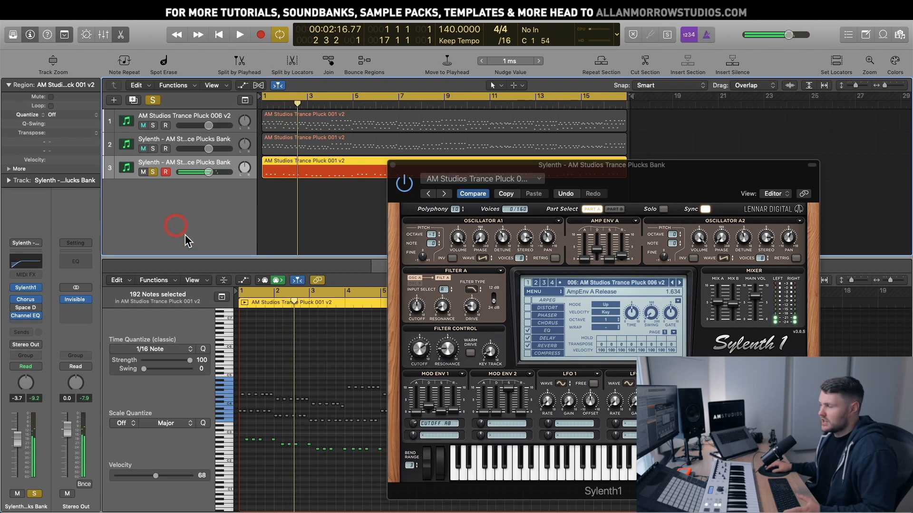
Step: Set the Filter Control cutoff to about 4.219 in the third track's Sylenth1 while playing it
click(428, 362)
drag(428, 362, 454, 385)
key(space)
drag(423, 356, 425, 364)
key(XF86AudioLowerVolume)
key(space)
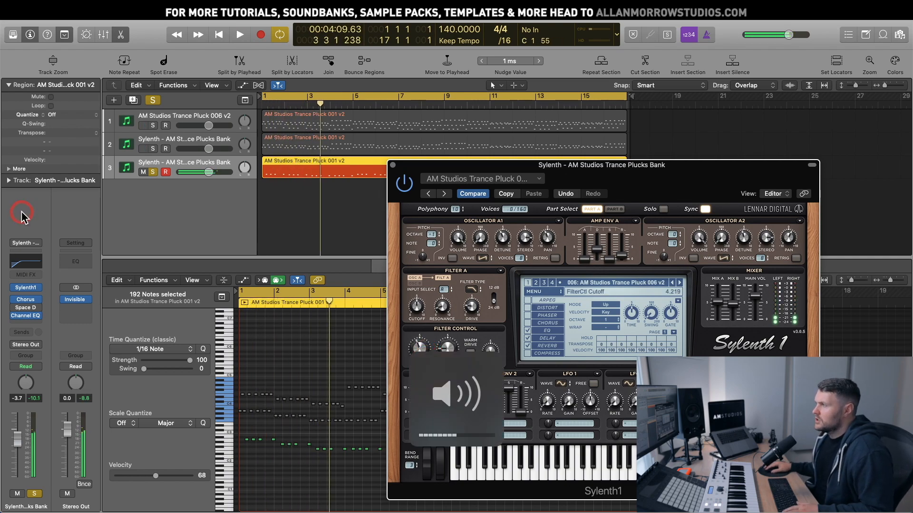
Step: Solo the second track as well, play both layers and readjust the third track's Filter Control cutoff
click(173, 139)
click(152, 149)
key(space)
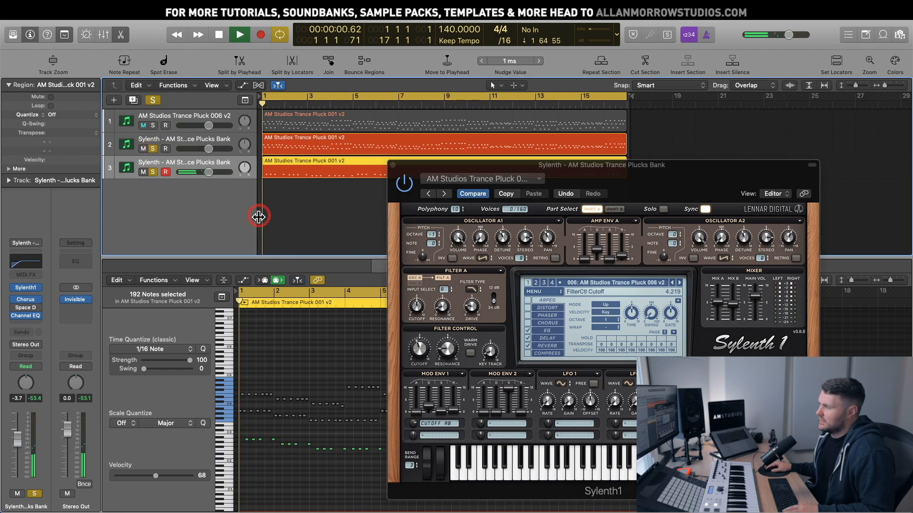
click(228, 249)
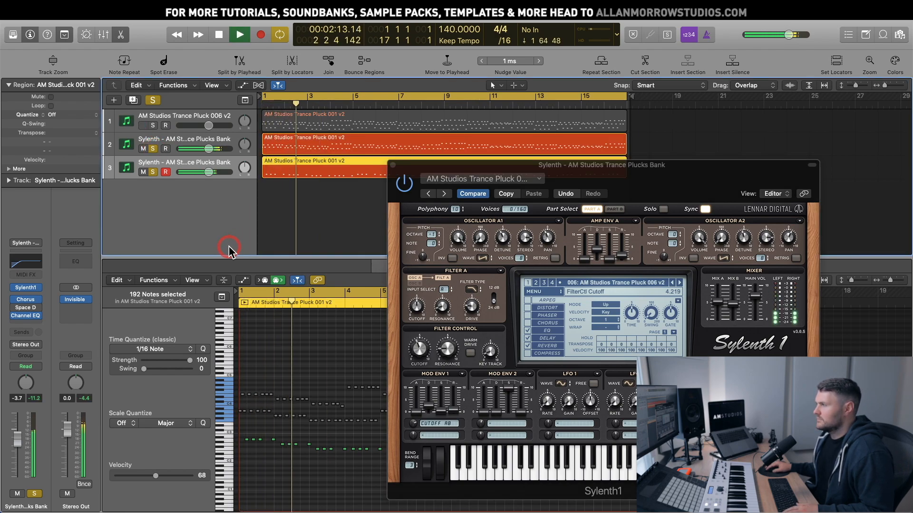
click(470, 222)
drag(418, 343, 415, 349)
key(space)
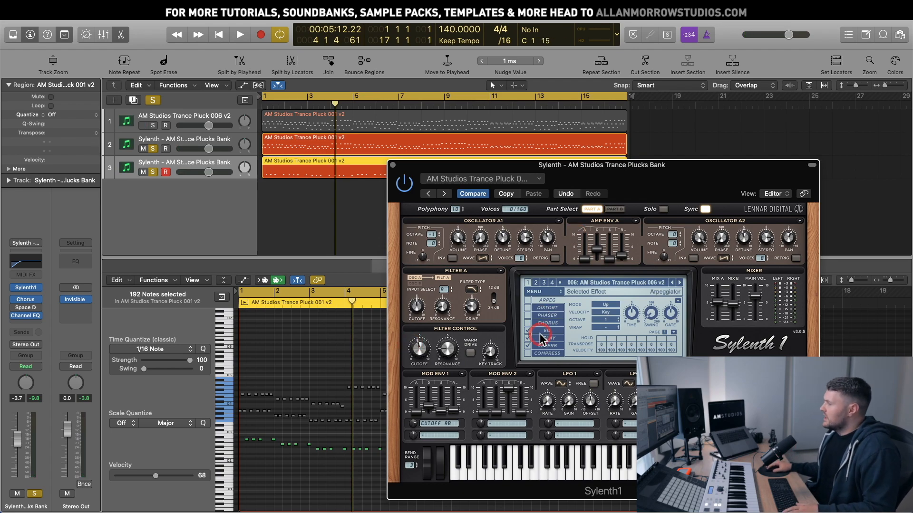
Step: Turn off reverb and delay in the third track's Sylenth1 and leave only that track soloed
click(528, 346)
click(528, 339)
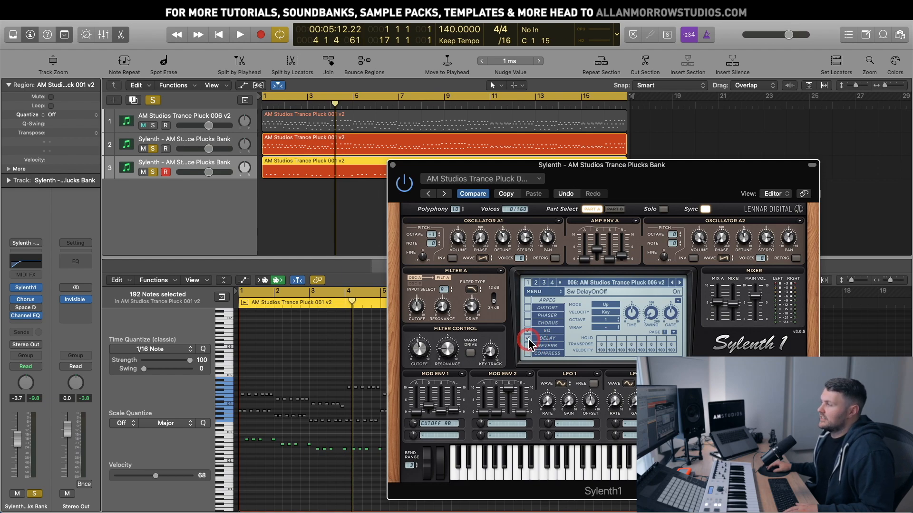
click(143, 148)
Step: Set the Mod Env 1 amount for Cutoff AB to about 4.857 while the third track plays
key(space)
click(427, 425)
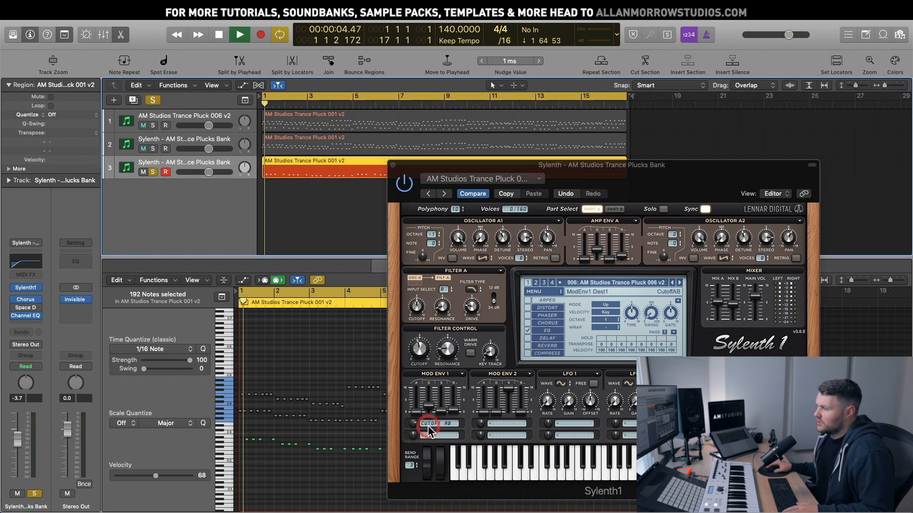
click(413, 423)
key(space)
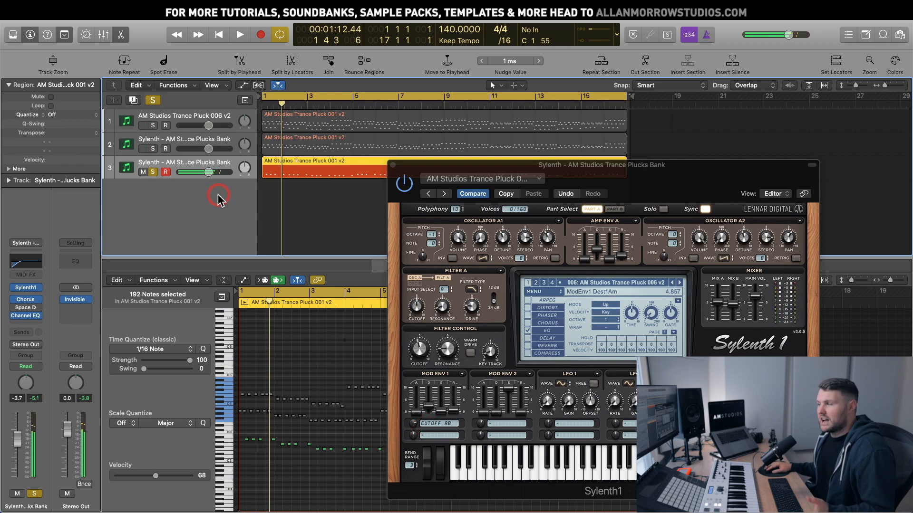
Step: Solo the second track again, play both layers and turn the third track's Sylenth1 delay back on
click(150, 148)
click(301, 243)
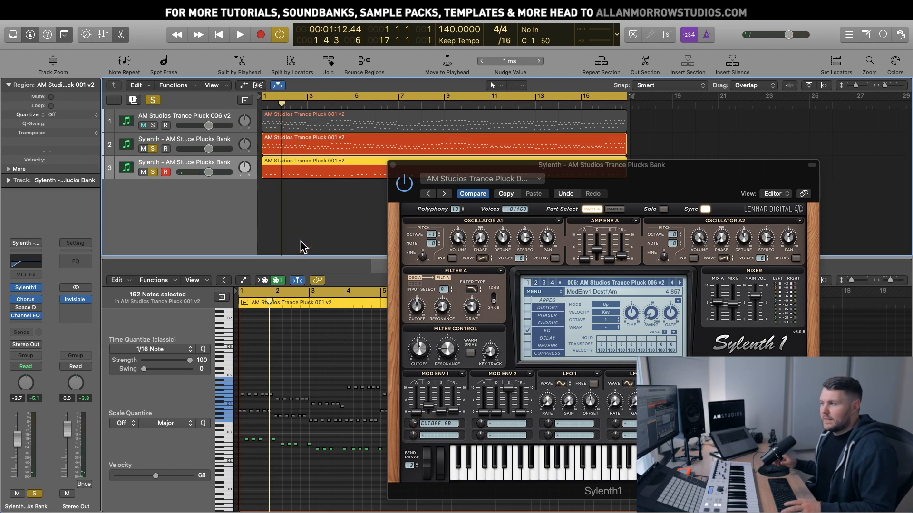
key(space)
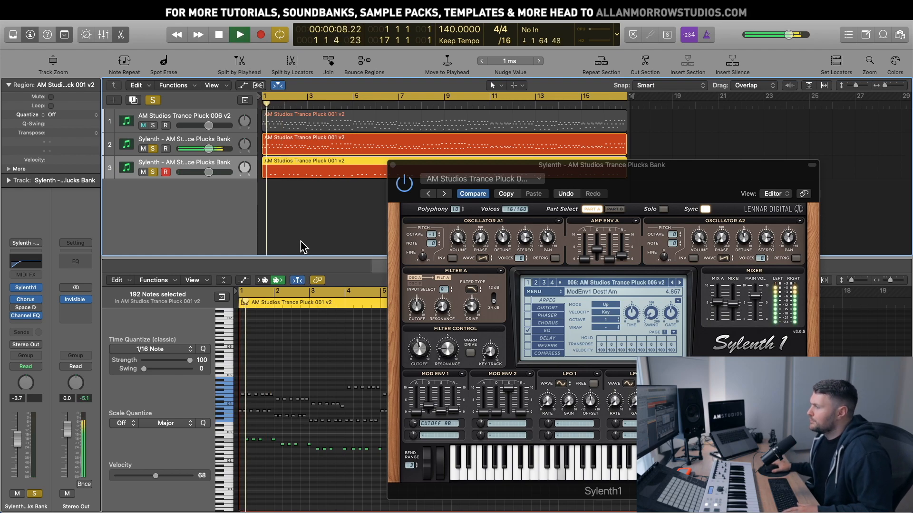
click(316, 415)
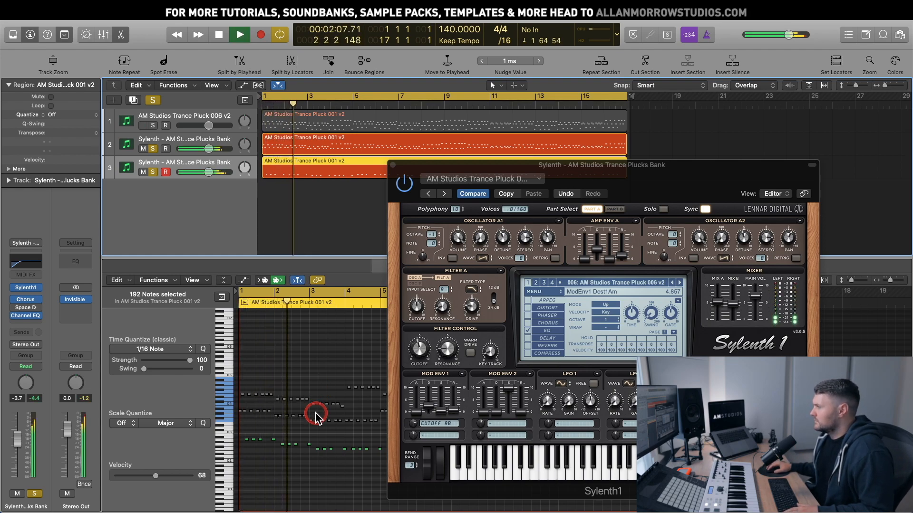
click(528, 338)
click(517, 373)
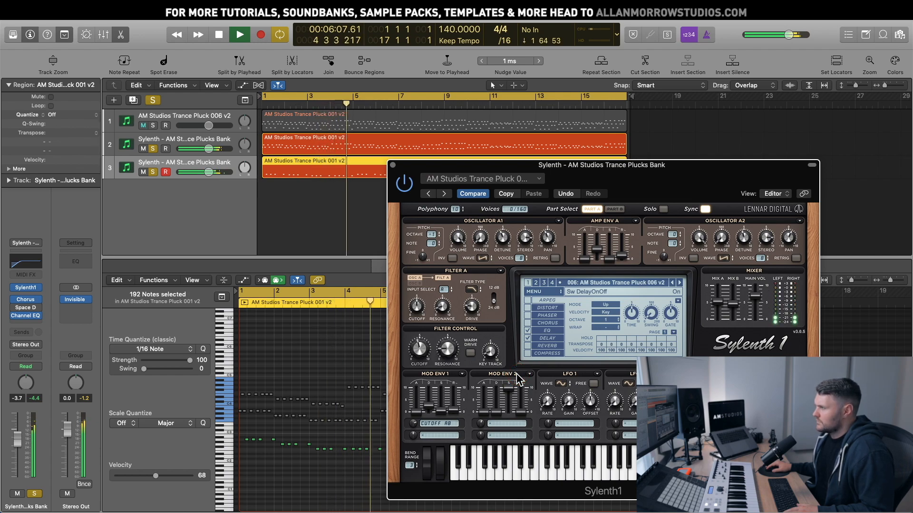
key(space)
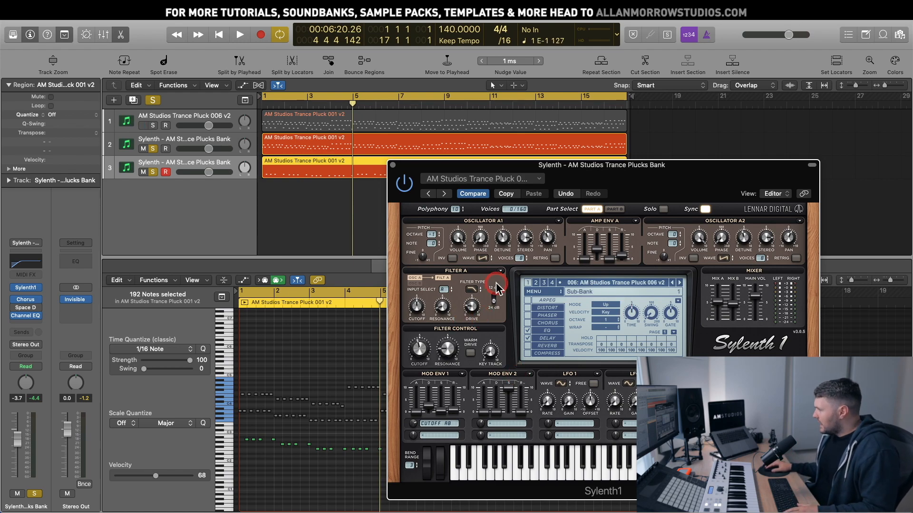
Step: Try the retrigger option on Oscillator A1 of the third track's Sylenth1 while both layers play
click(600, 251)
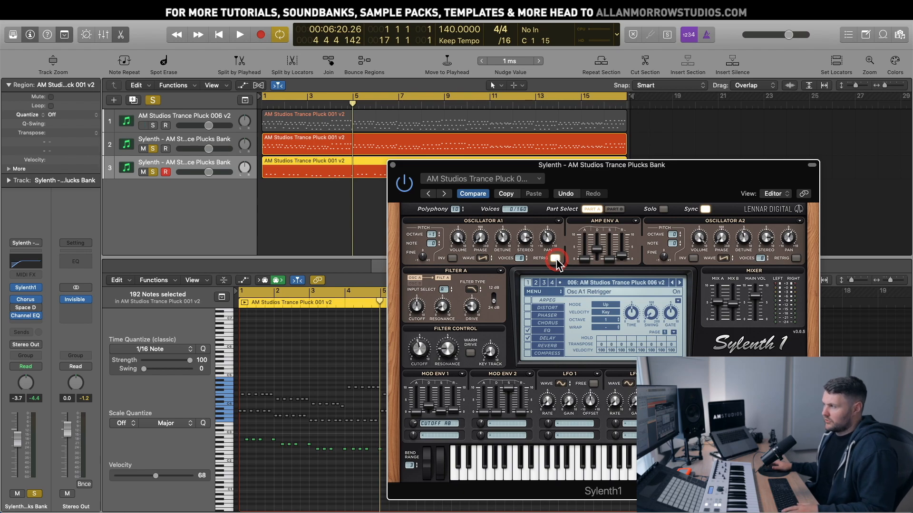
key(space)
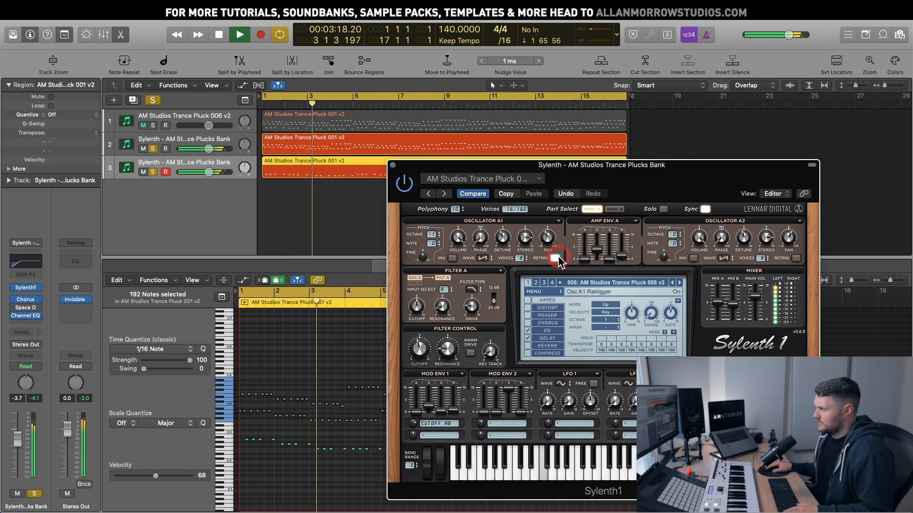
key(space)
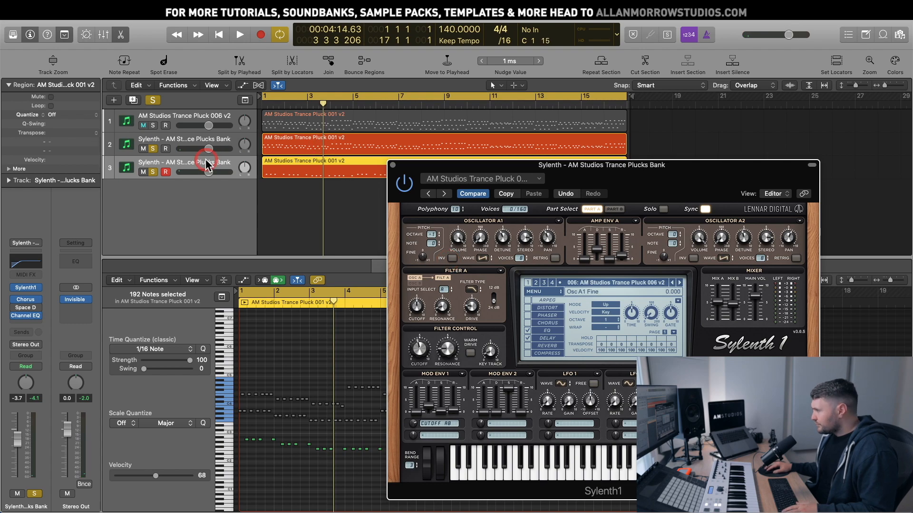
Step: Open the second track's Sylenth1 alongside the third track's to compare their oscillator settings
click(178, 140)
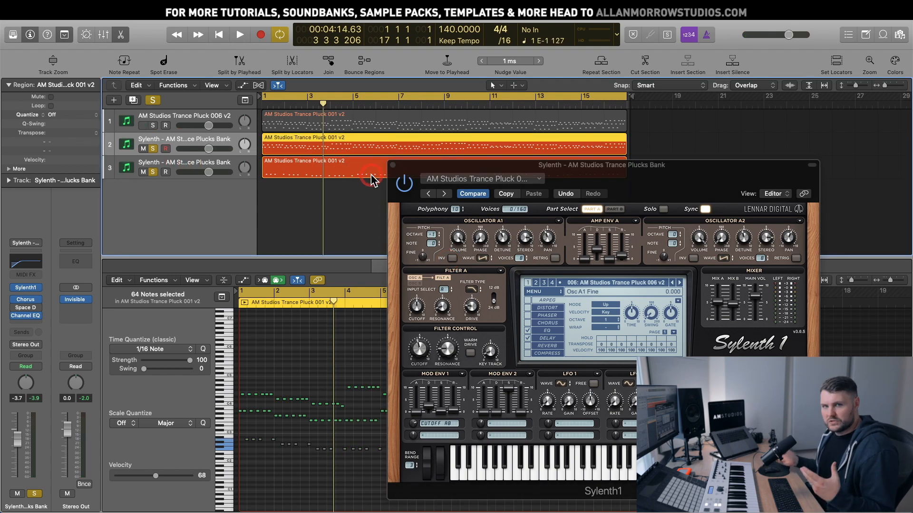
click(218, 210)
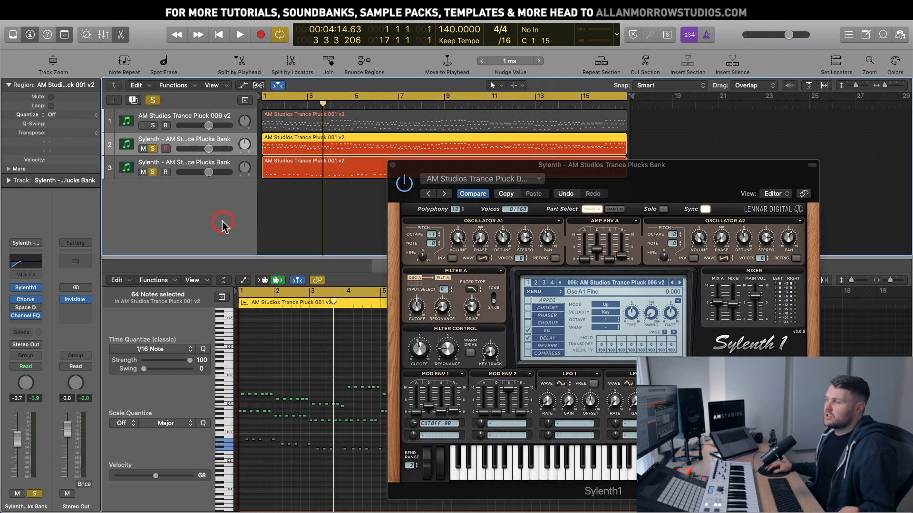
click(24, 288)
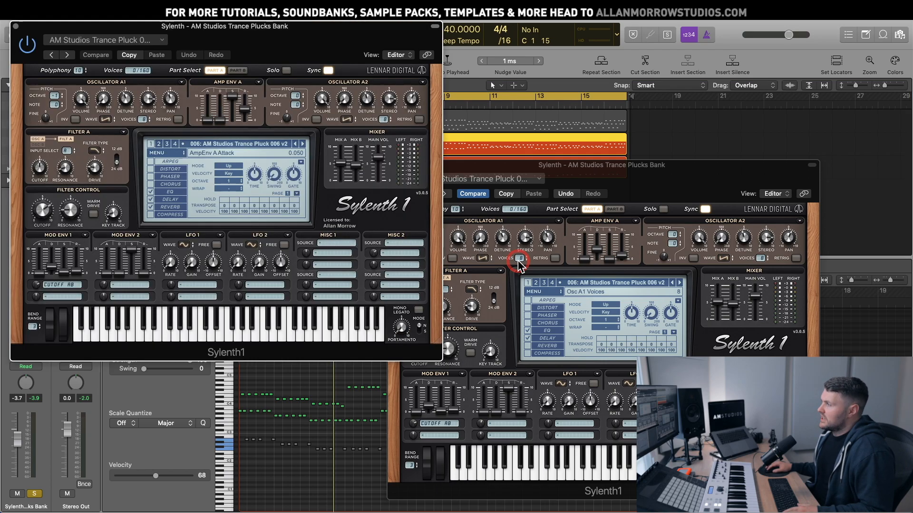
click(286, 71)
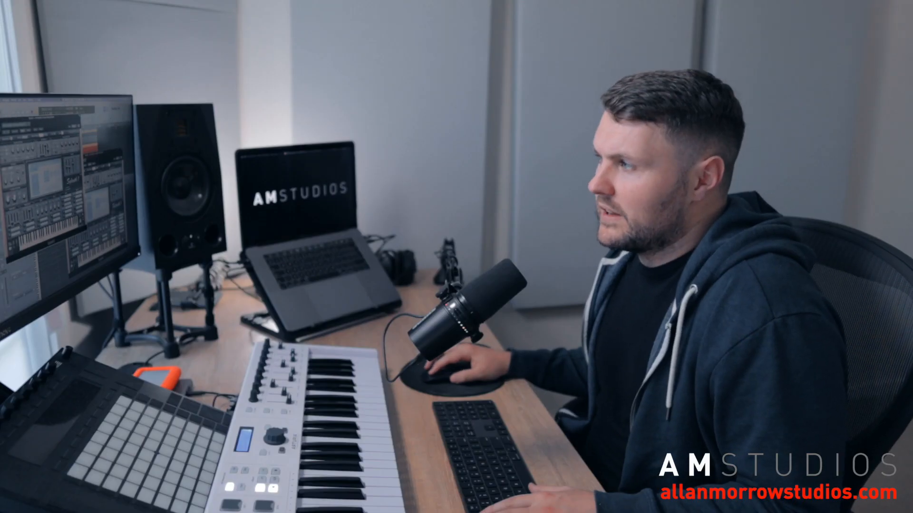